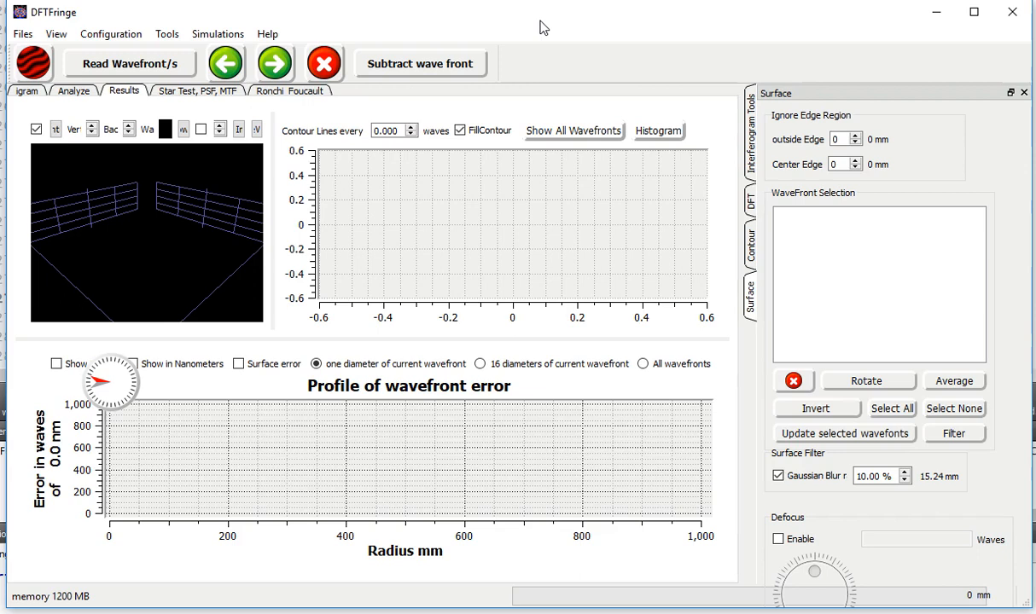
Load the recent interferogram DSC_4513.JPG and view it without original color through the green, blue and red channels, ending on red.
left_click(23, 38)
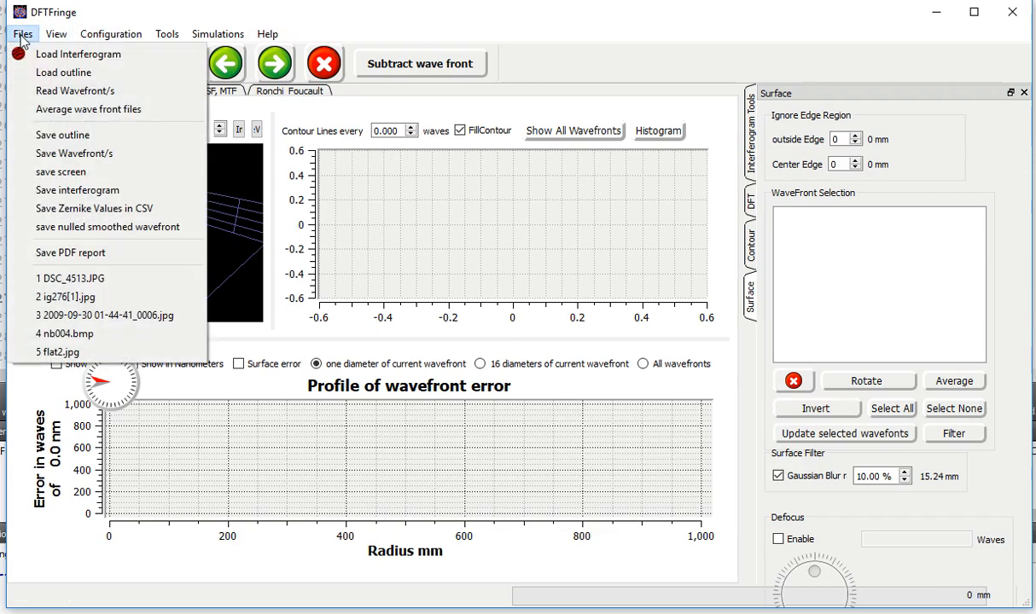
left_click(53, 281)
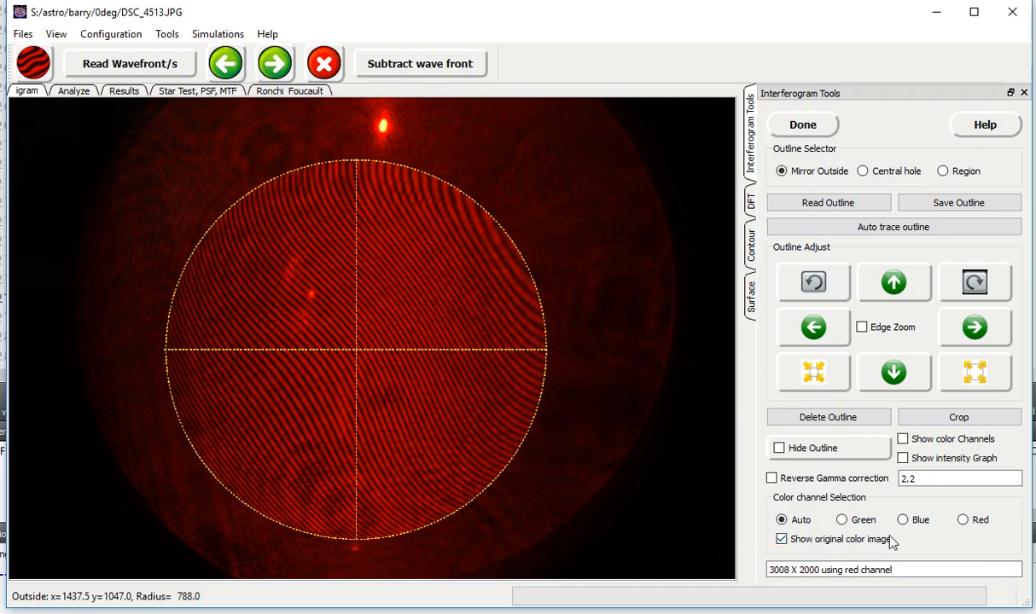
left_click(782, 539)
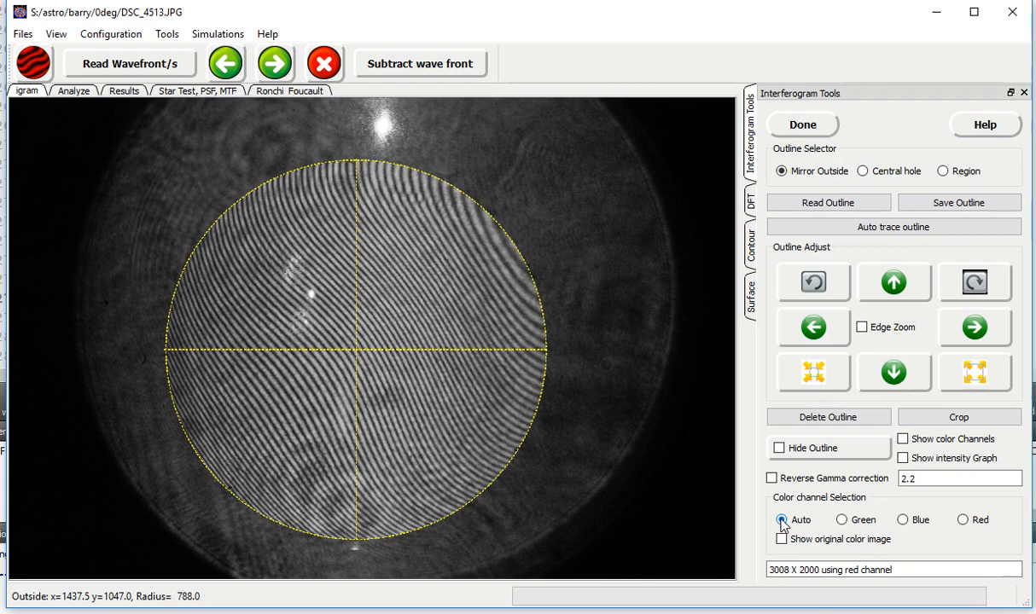
left_click(842, 520)
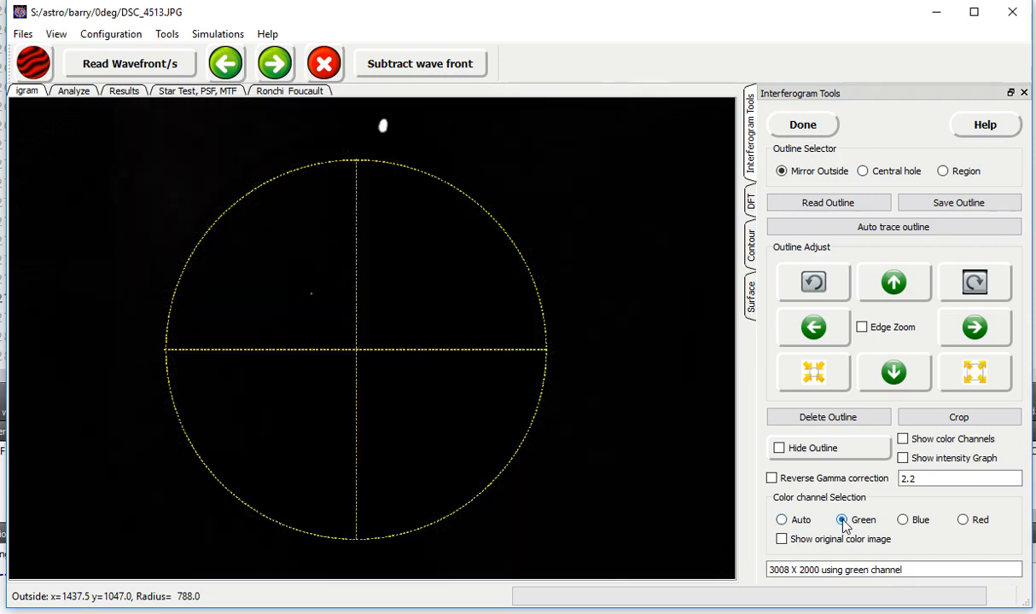
left_click(903, 521)
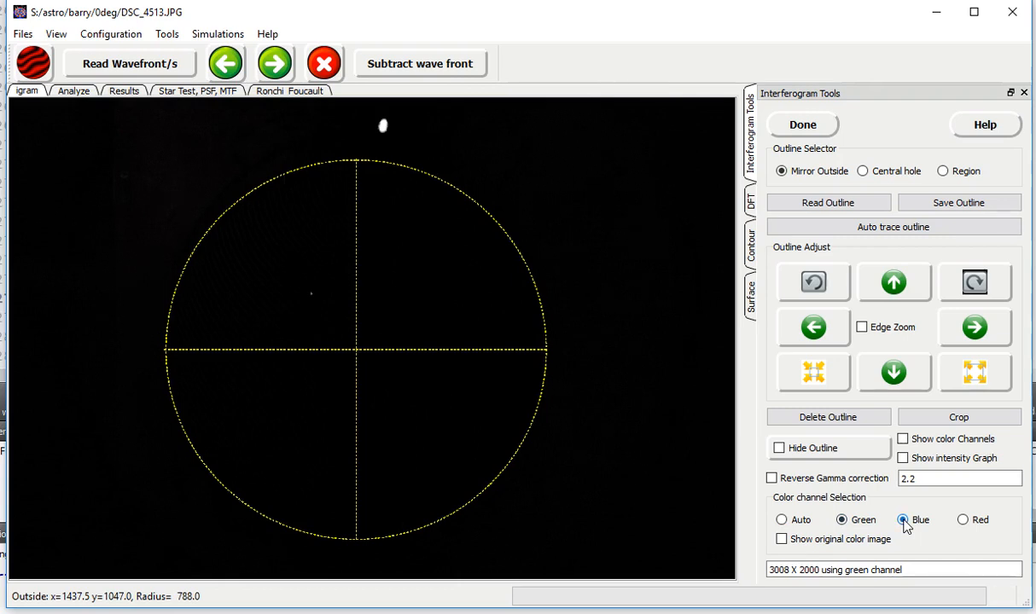
left_click(965, 521)
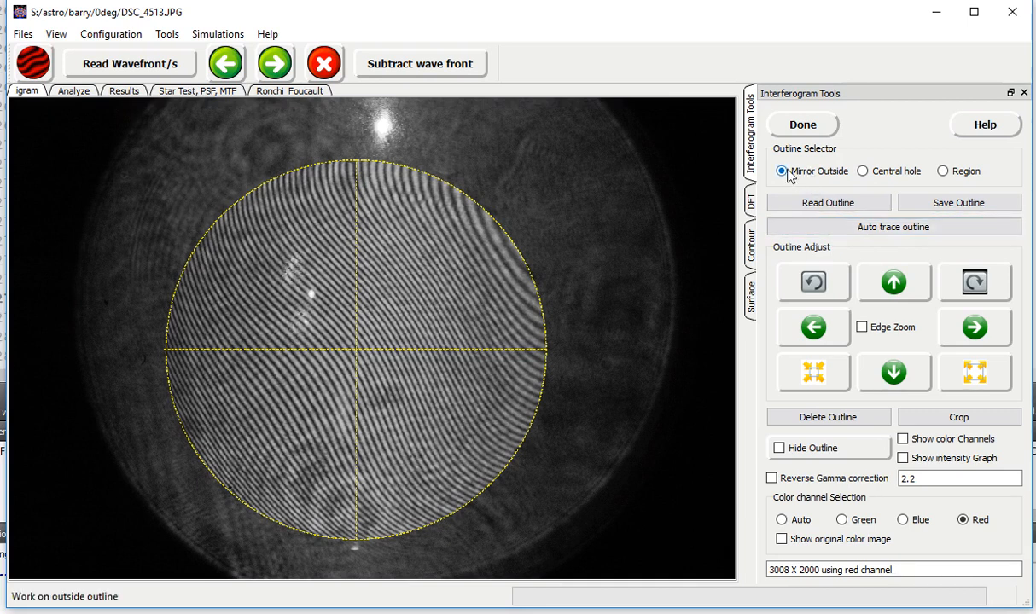
Auto trace the outside mirror outline, delete it, and auto trace it again on the original color image.
left_click(888, 227)
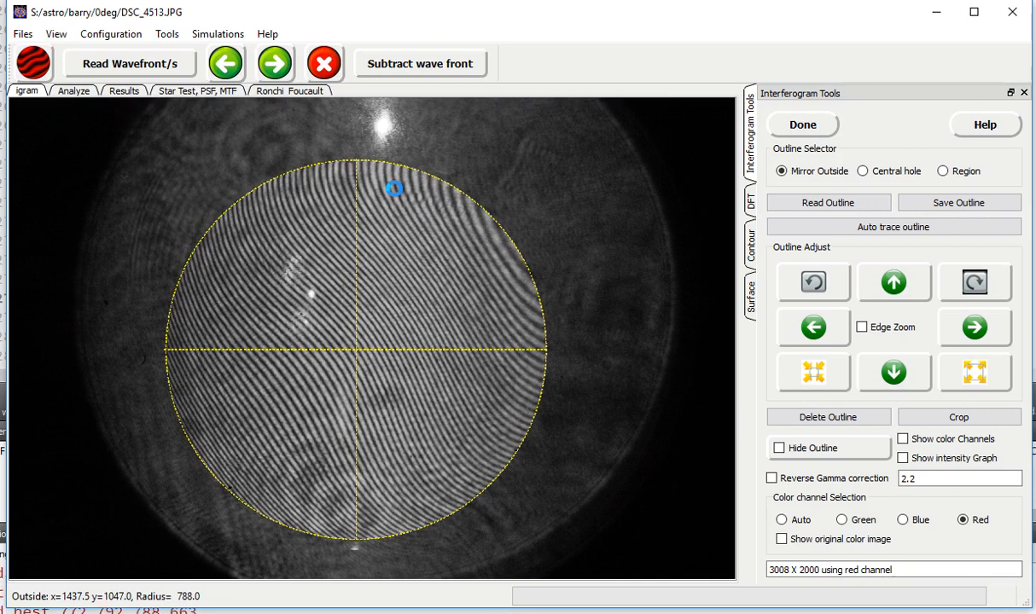
left_click(836, 420)
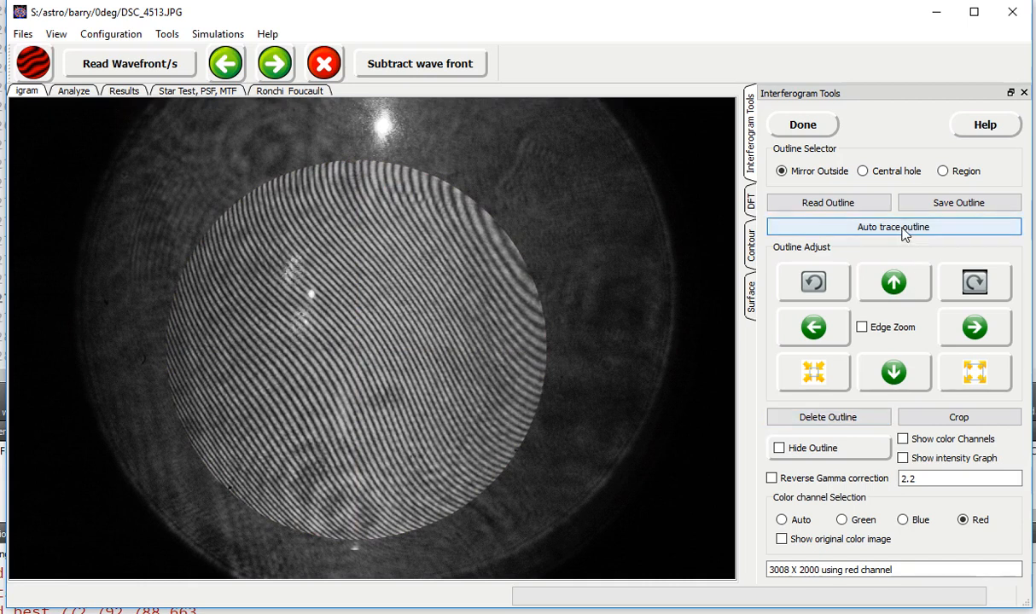
left_click(782, 539)
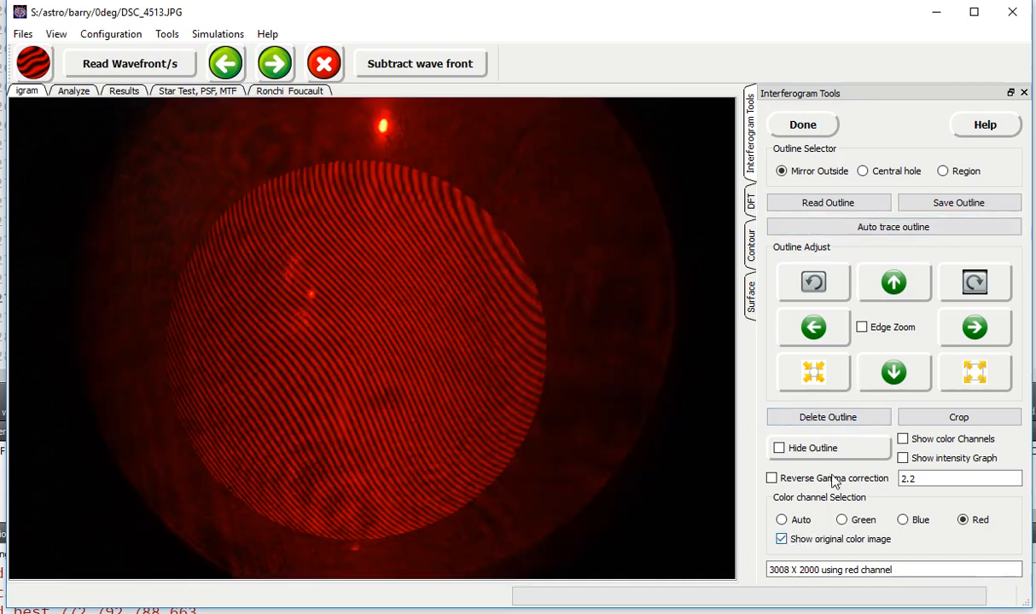
left_click(824, 227)
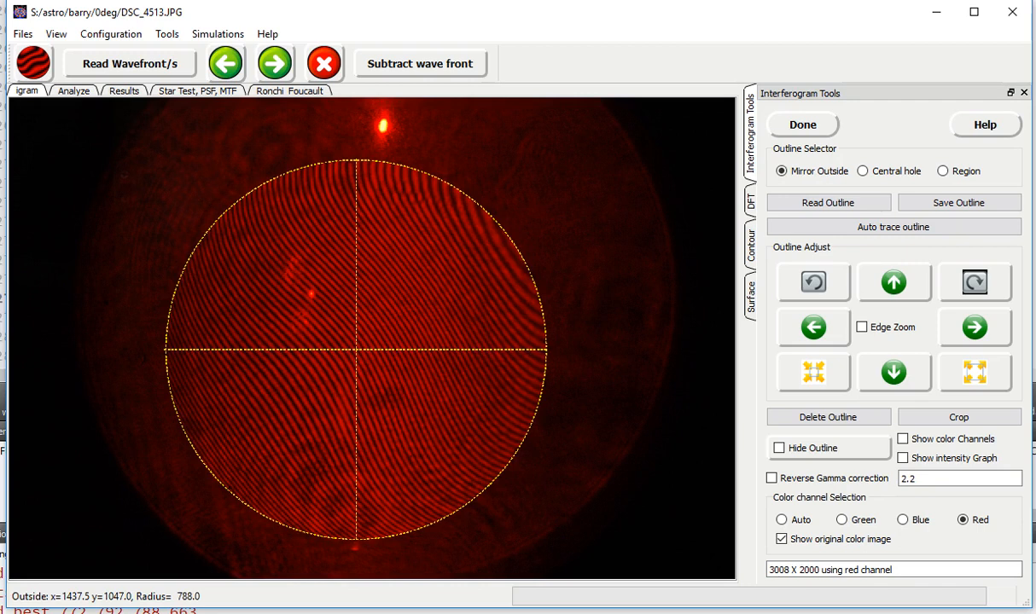
left_click(676, 21)
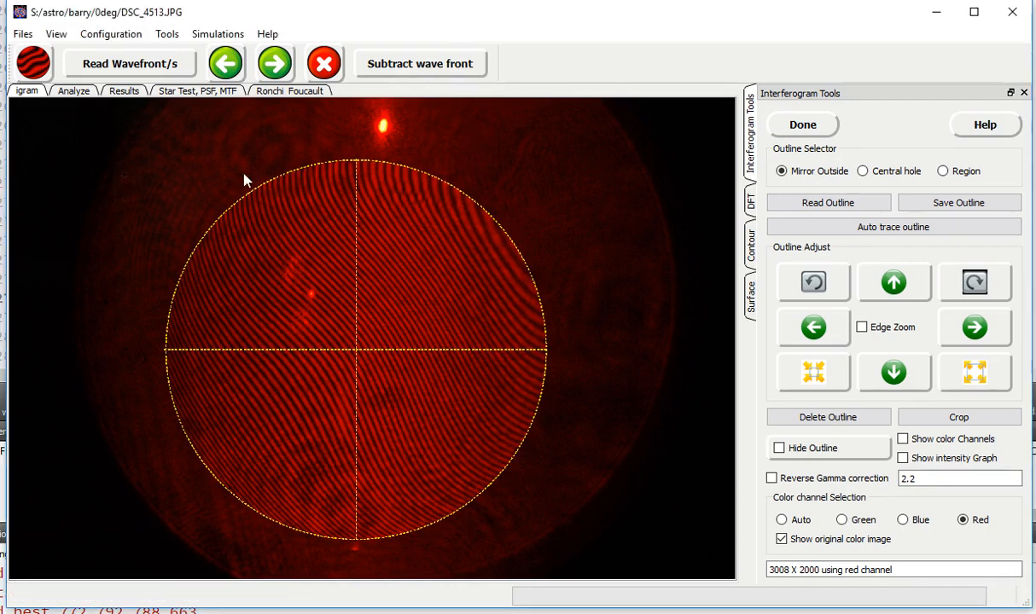
Load the recent interferogram ig276[1].jpg and auto trace its mirror outline using automatic color channel selection.
left_click(23, 35)
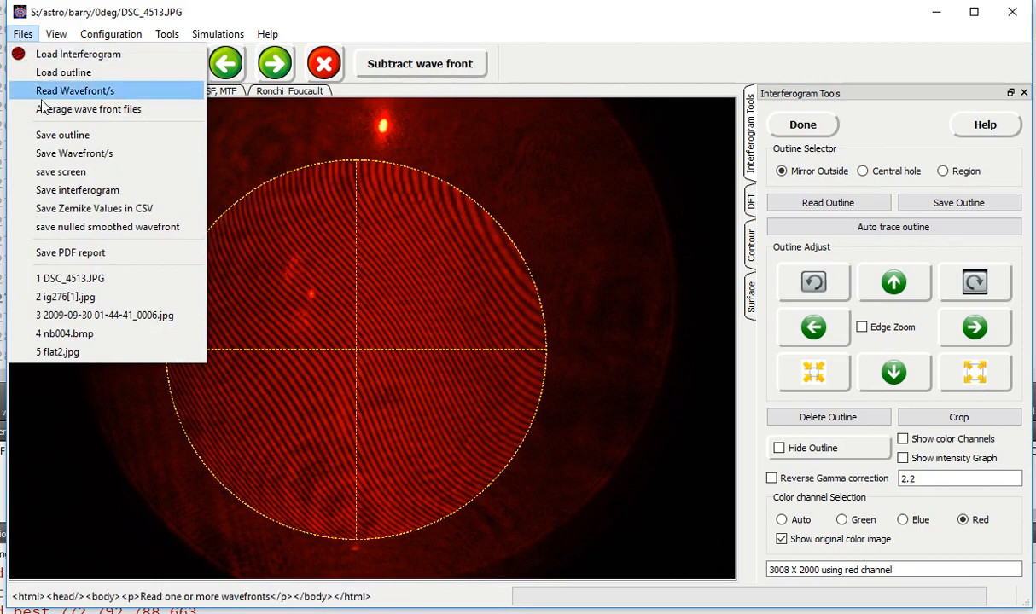
left_click(43, 301)
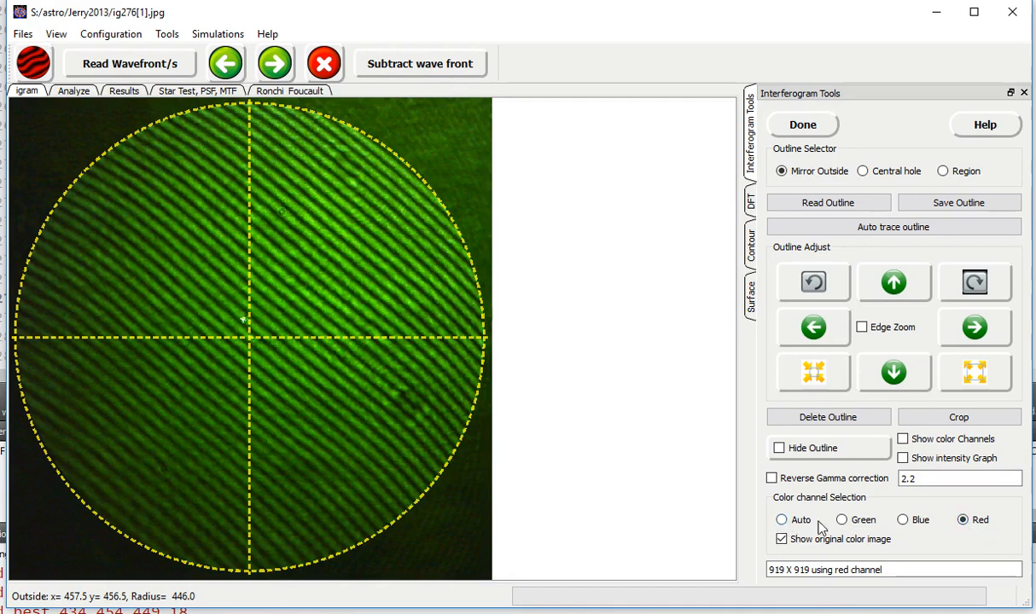
left_click(782, 520)
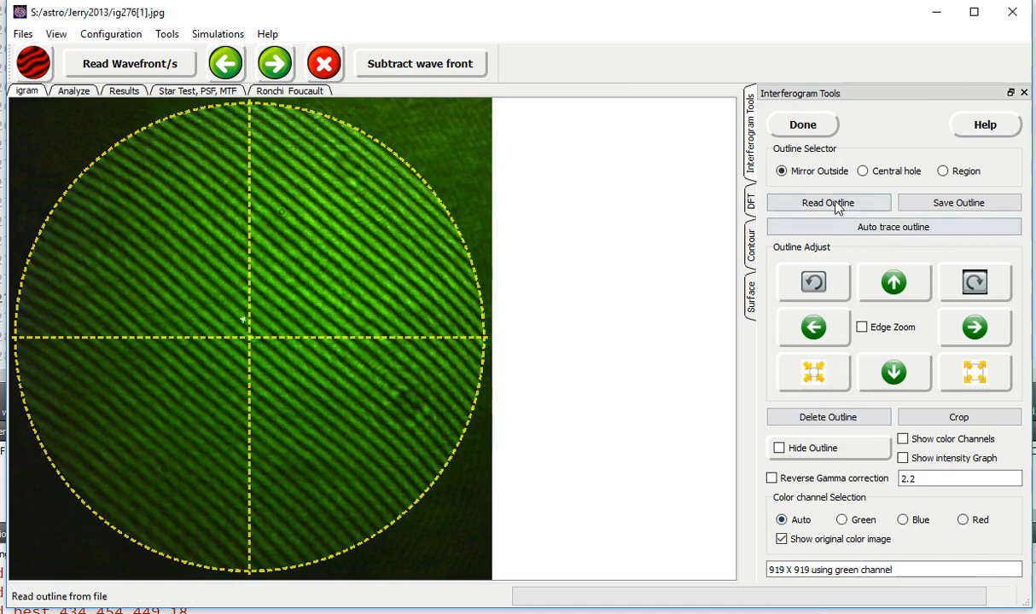
left_click(844, 228)
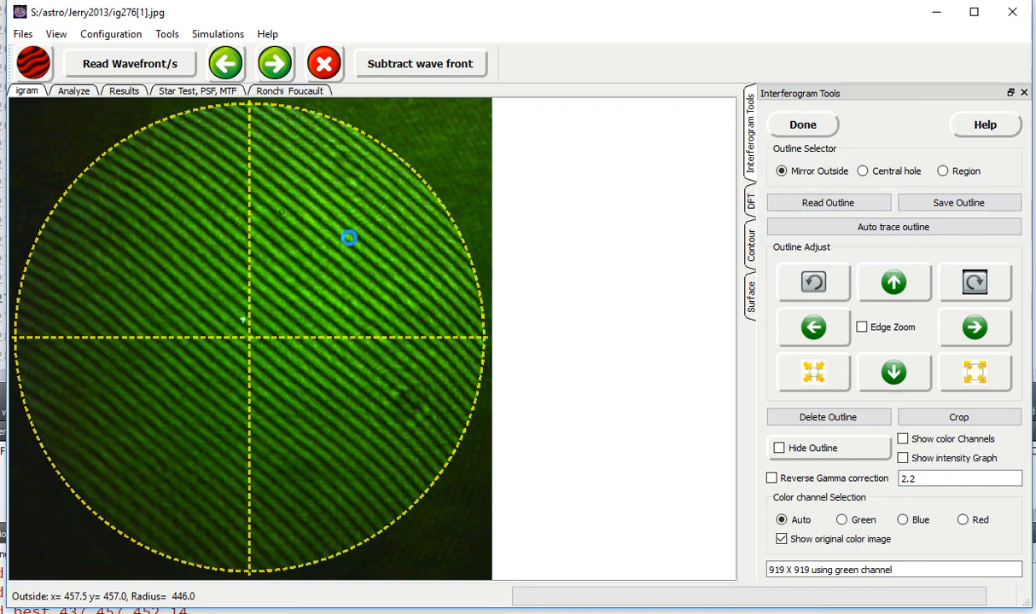
Turn off the original color display and compare the green, red and blue channels, ending on automatic channel selection.
left_click(782, 539)
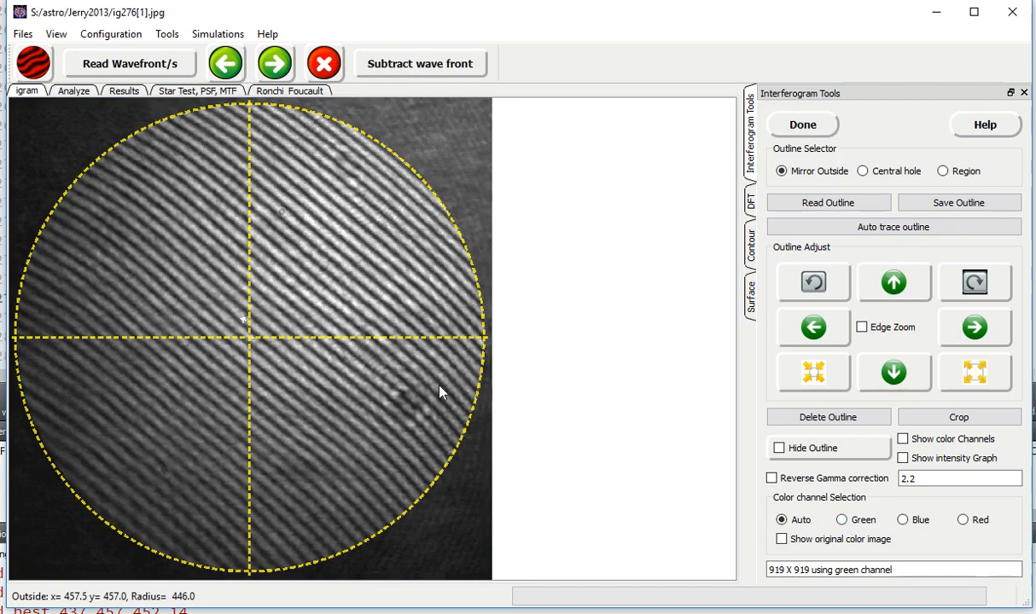
left_click(855, 526)
left_click(784, 519)
left_click(846, 523)
left_click(964, 520)
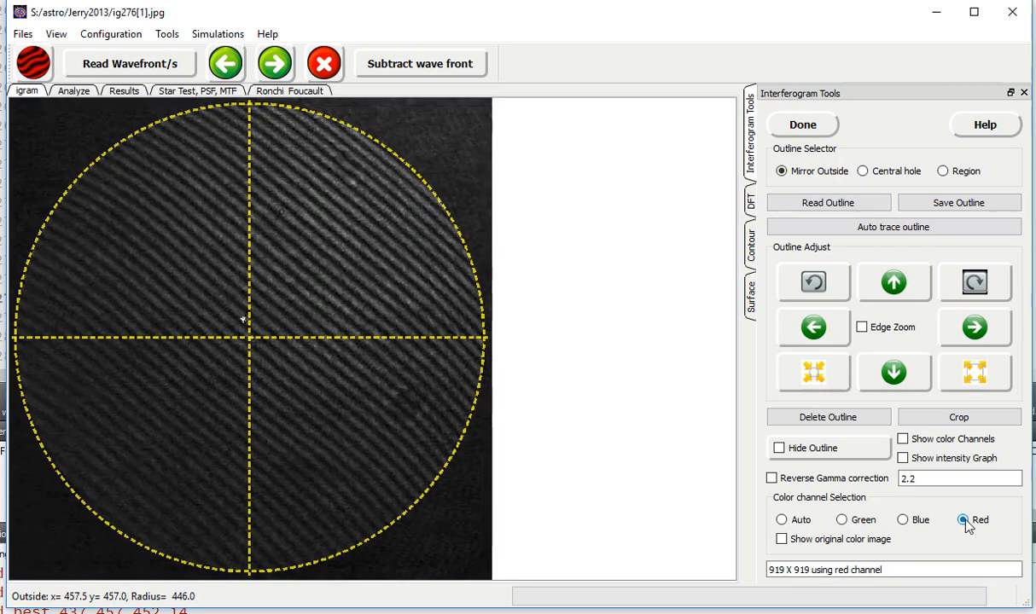
left_click(906, 522)
left_click(782, 521)
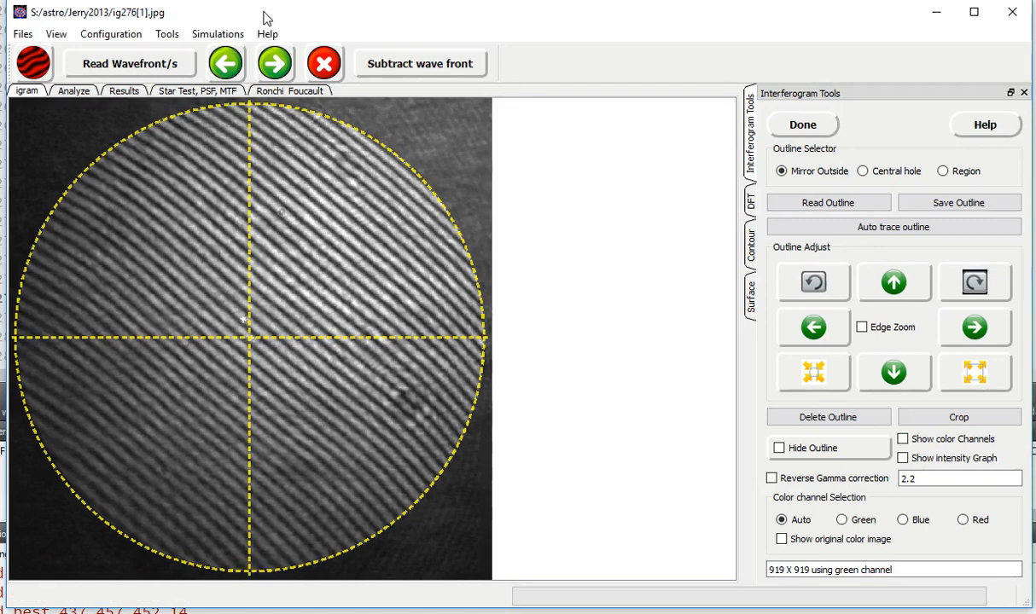
left_click(23, 35)
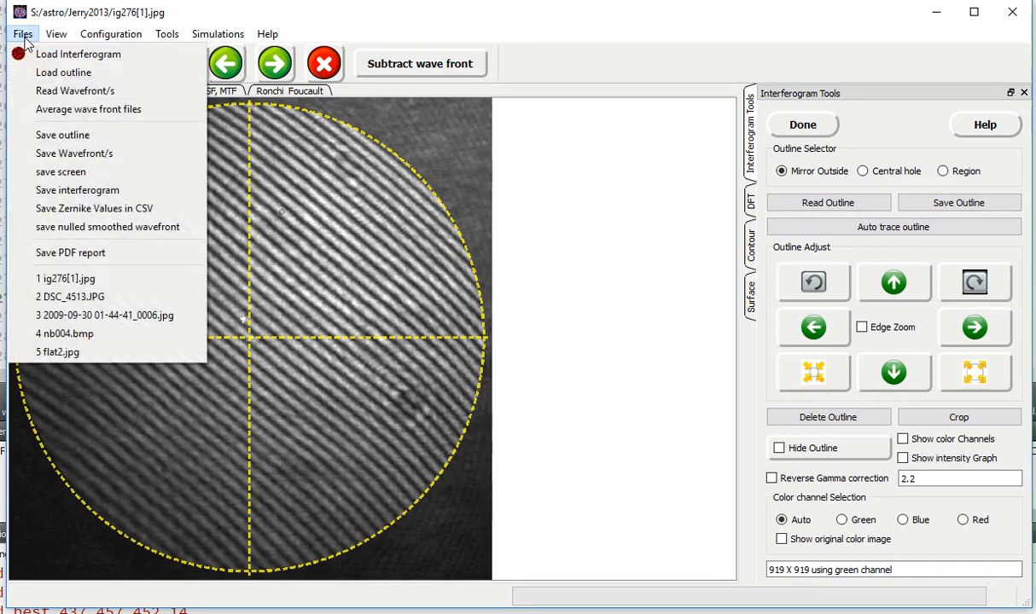
left_click(89, 318)
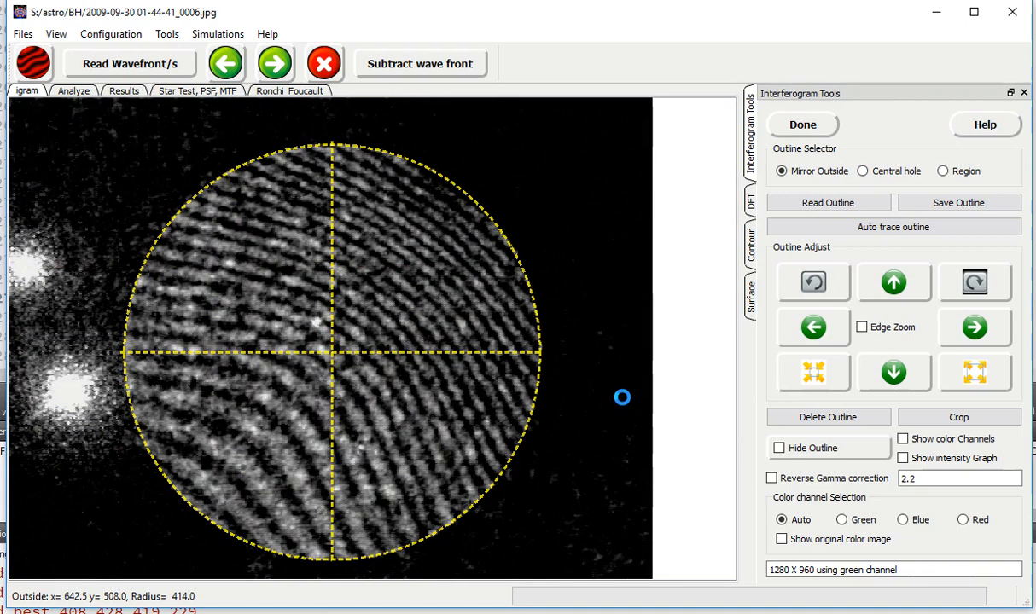
left_click(781, 540)
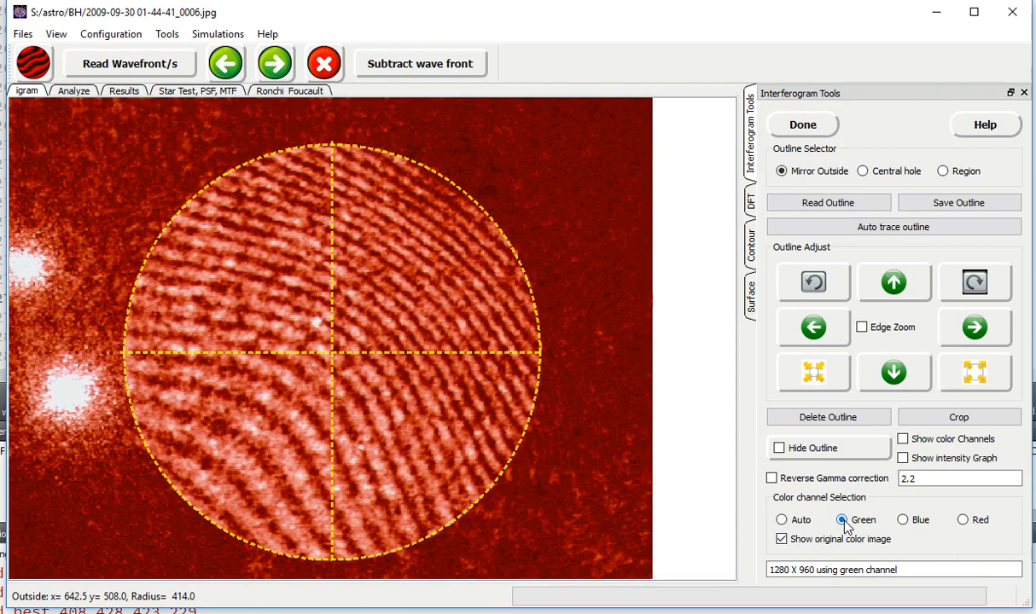
left_click(782, 539)
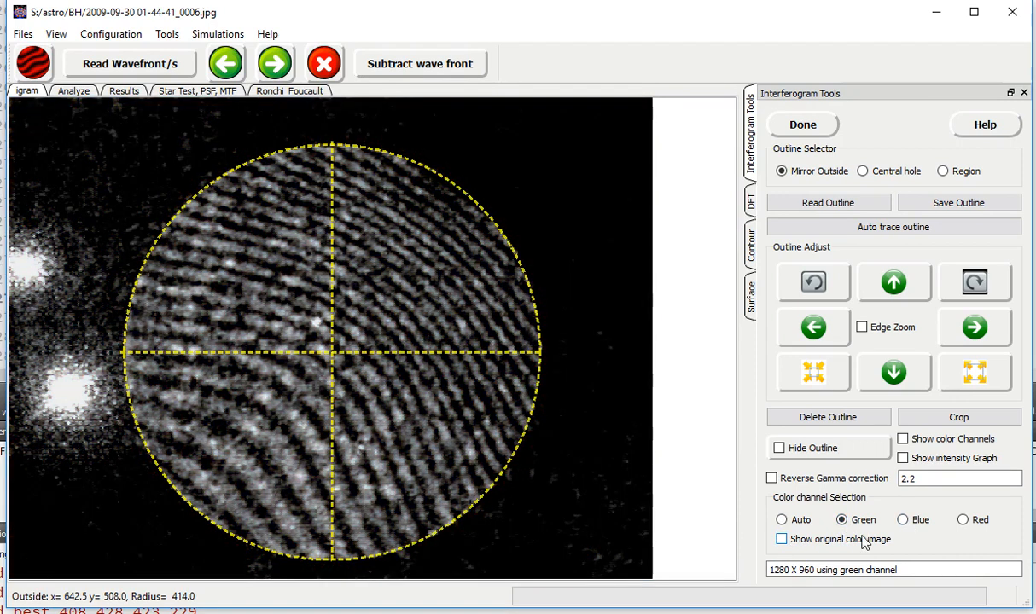
left_click(906, 523)
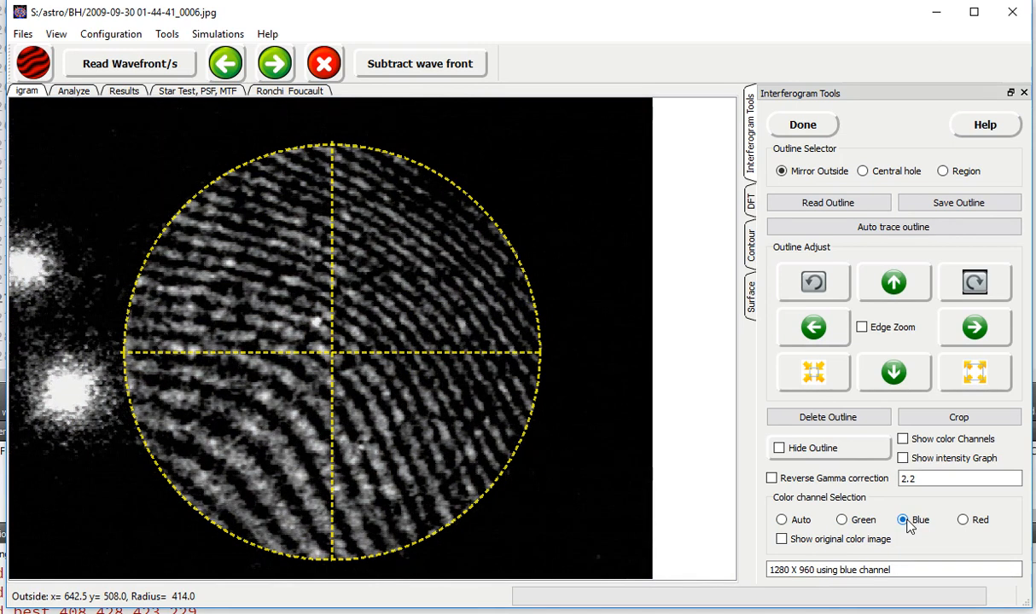
left_click(964, 522)
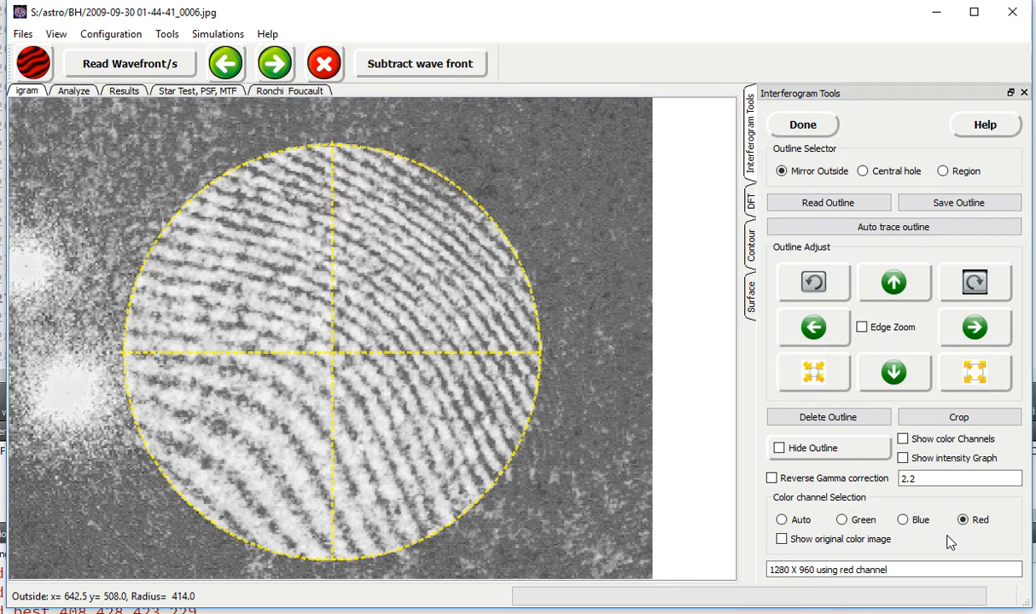
Auto trace the outside mirror outline on the red, blue and green channels in turn.
left_click(818, 205)
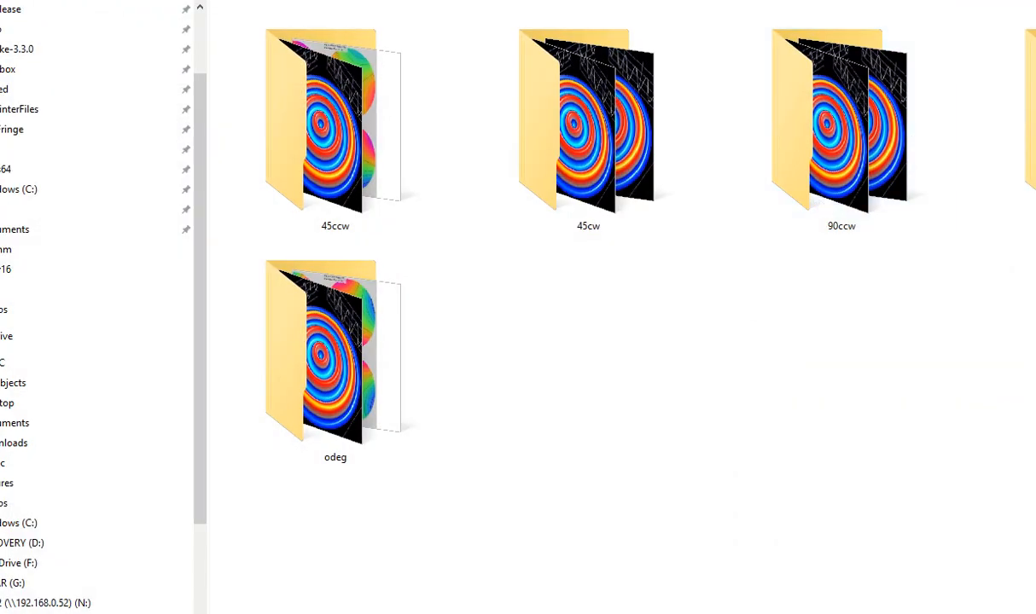
key("Escape")
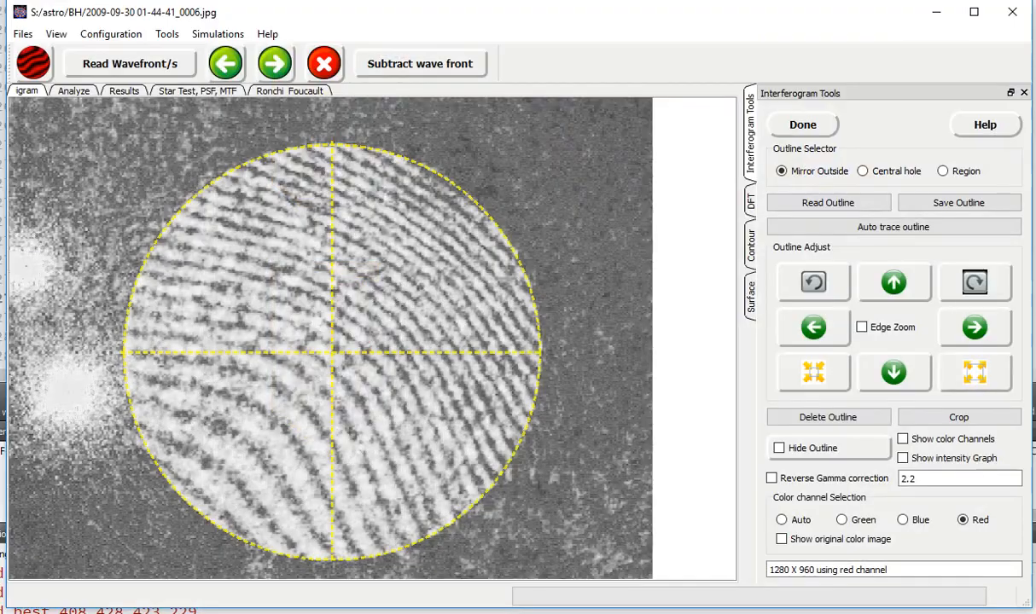
left_click(856, 228)
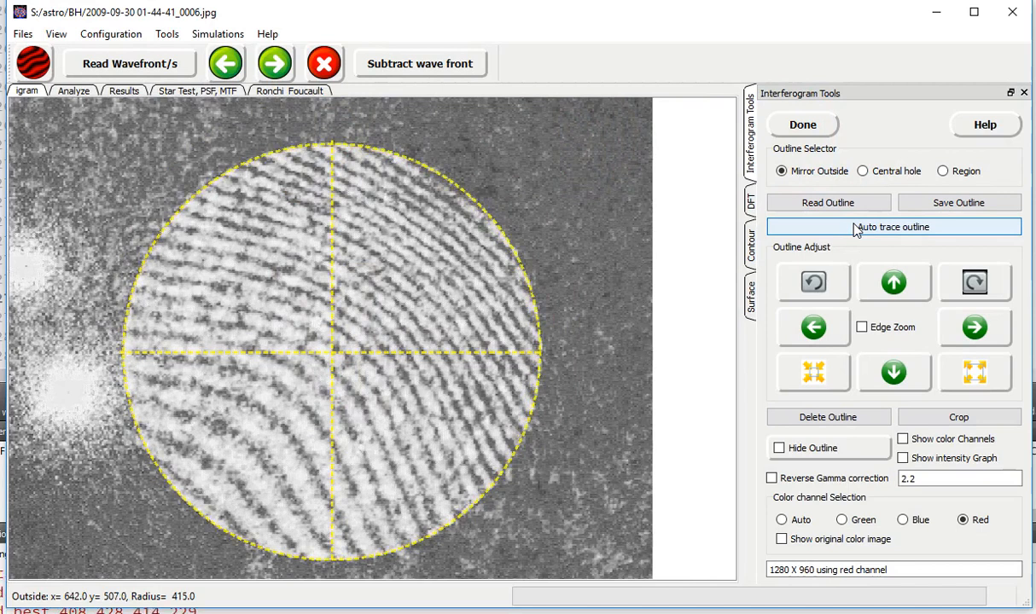
left_click(904, 521)
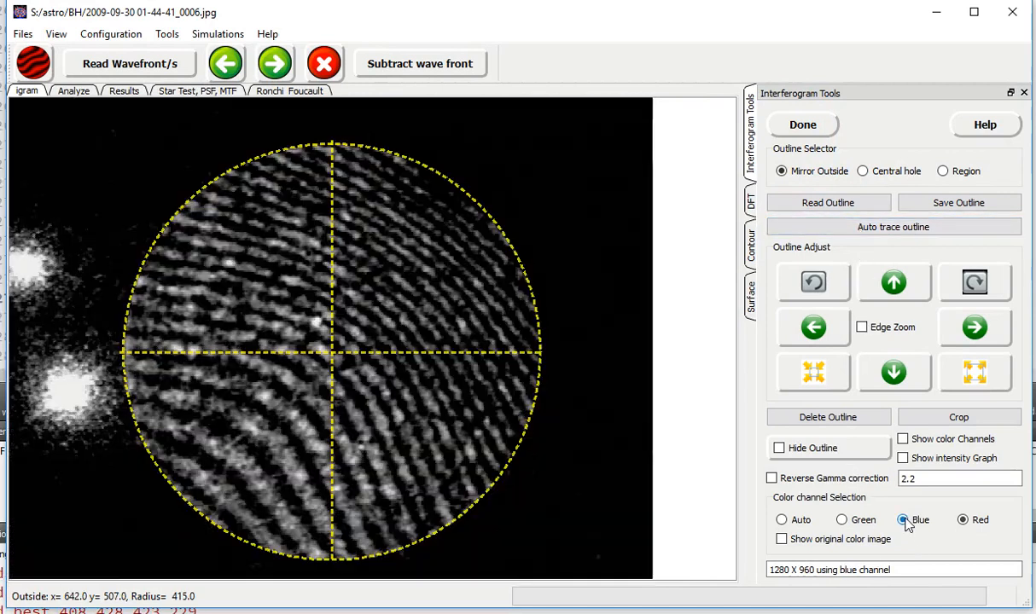
left_click(843, 228)
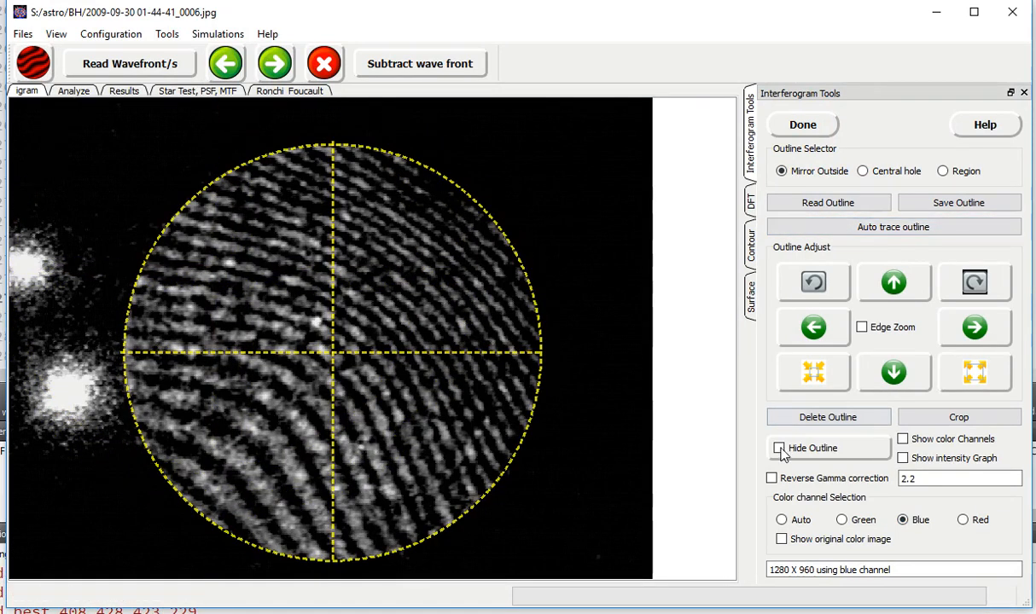
left_click(843, 520)
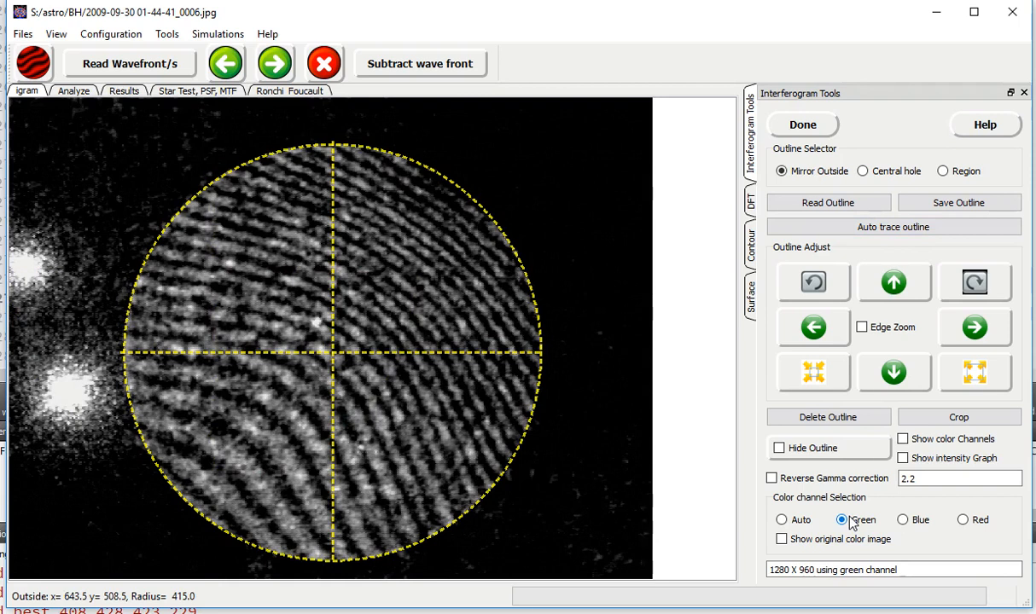
left_click(860, 235)
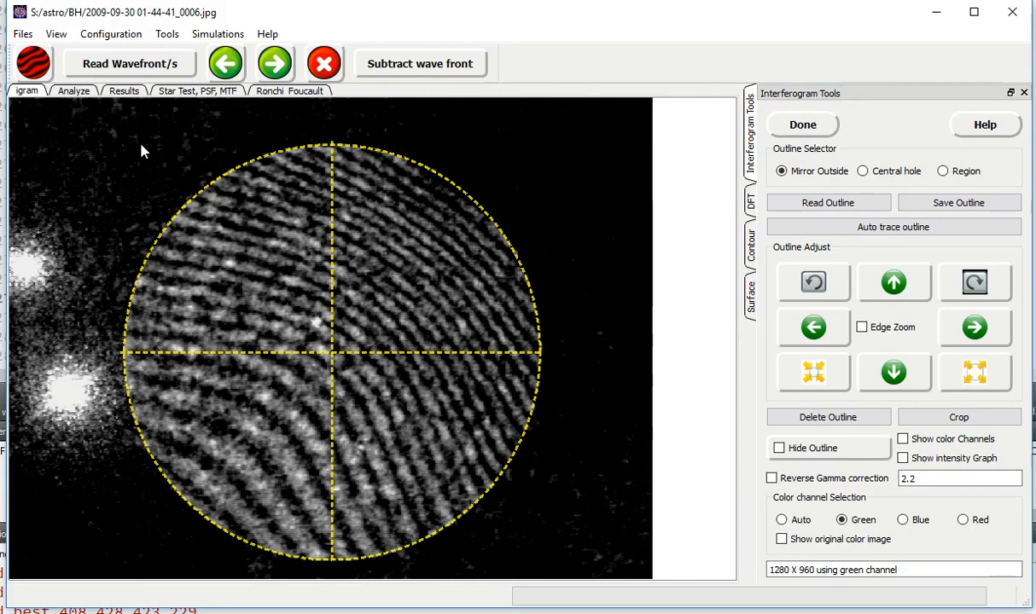
Load the recent interferogram nb004.bmp and show its original color image.
left_click(24, 36)
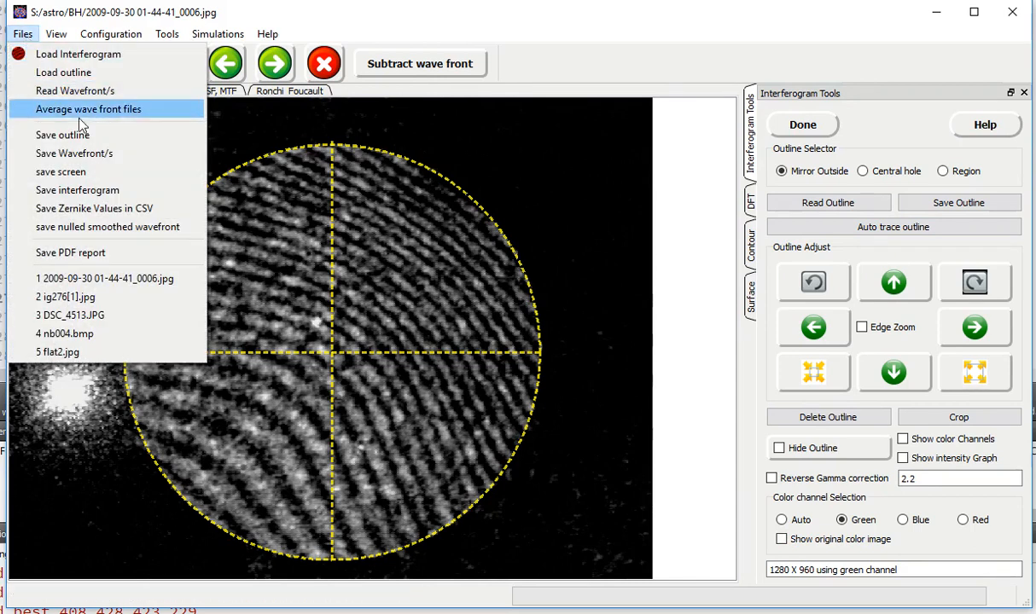
left_click(90, 332)
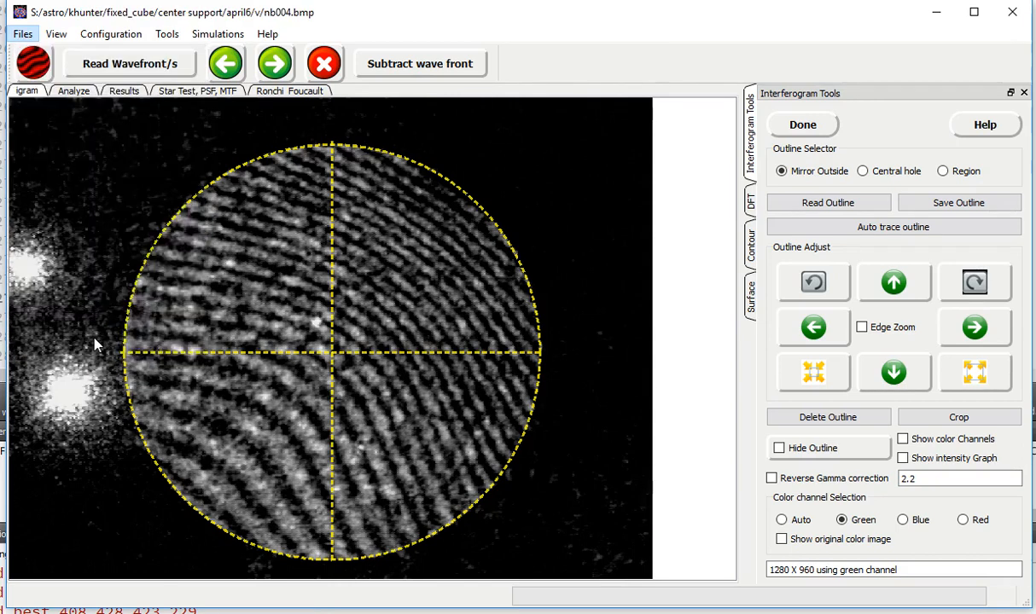
left_click_drag(96, 336, 404, 415)
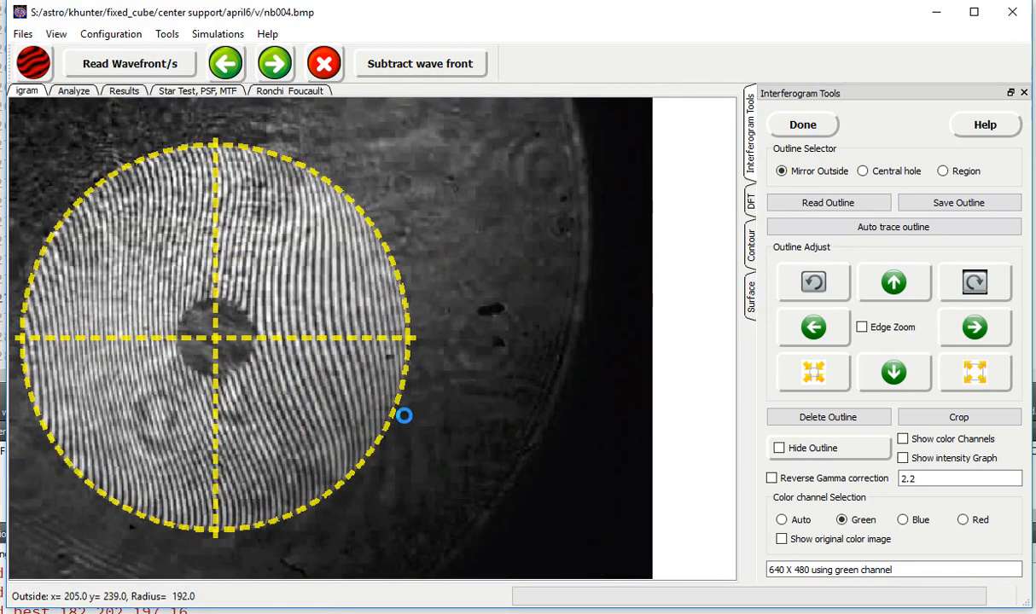
left_click(783, 541)
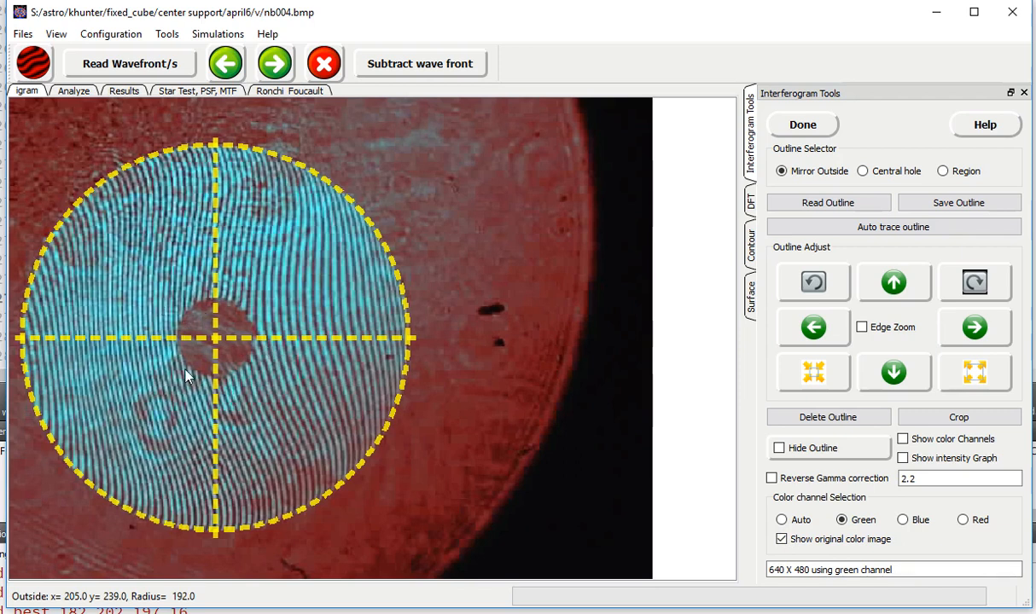
Auto trace the outline of the mirror's central hole in the interferogram.
left_click(881, 175)
left_click(887, 235)
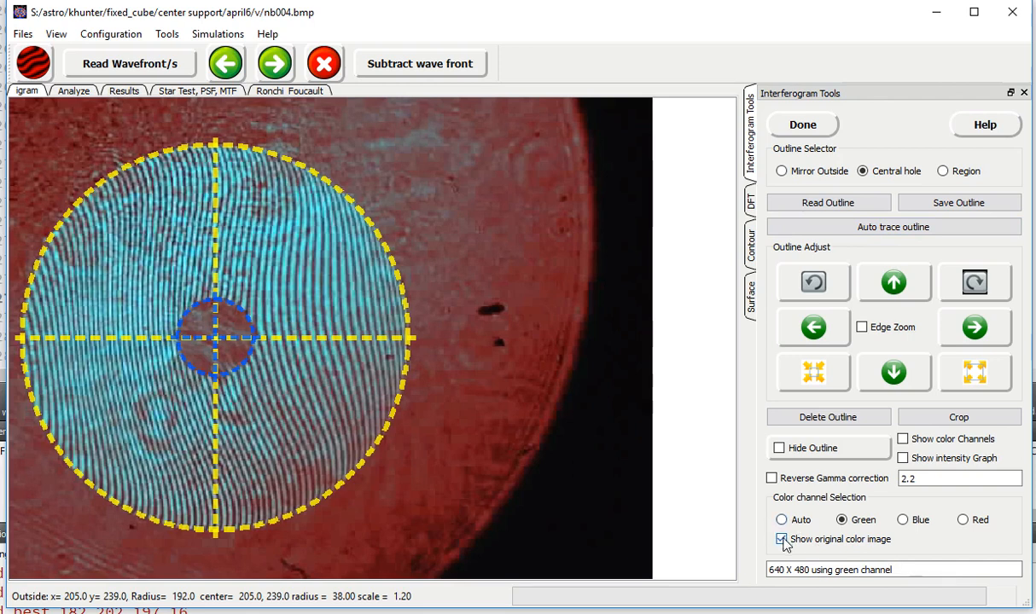
Hide the original color image of nb004.bmp and compare its blue and red channels, finishing with automatic channel selection.
left_click(780, 538)
left_click(782, 521)
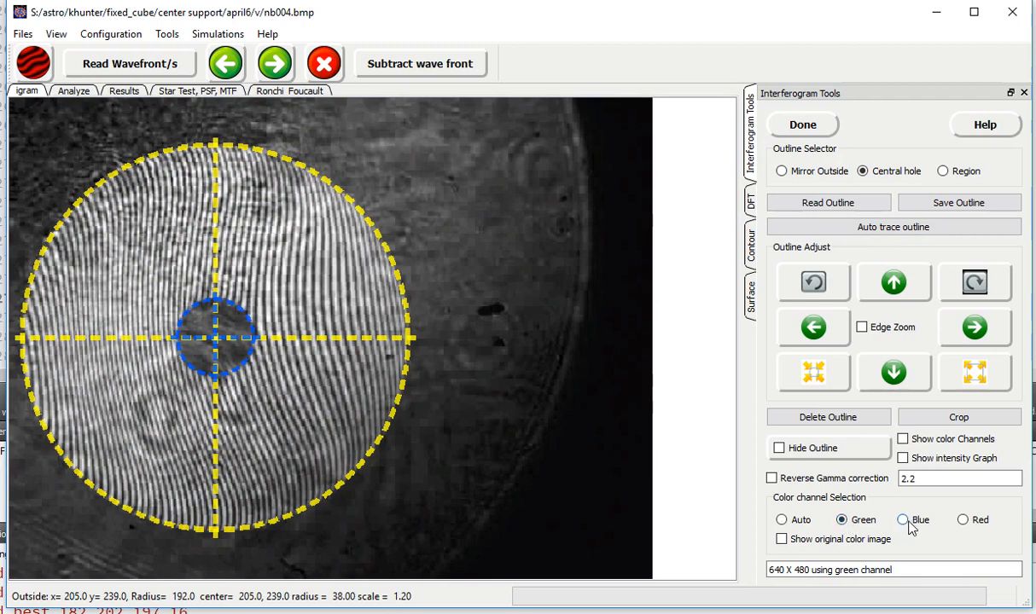
left_click(903, 520)
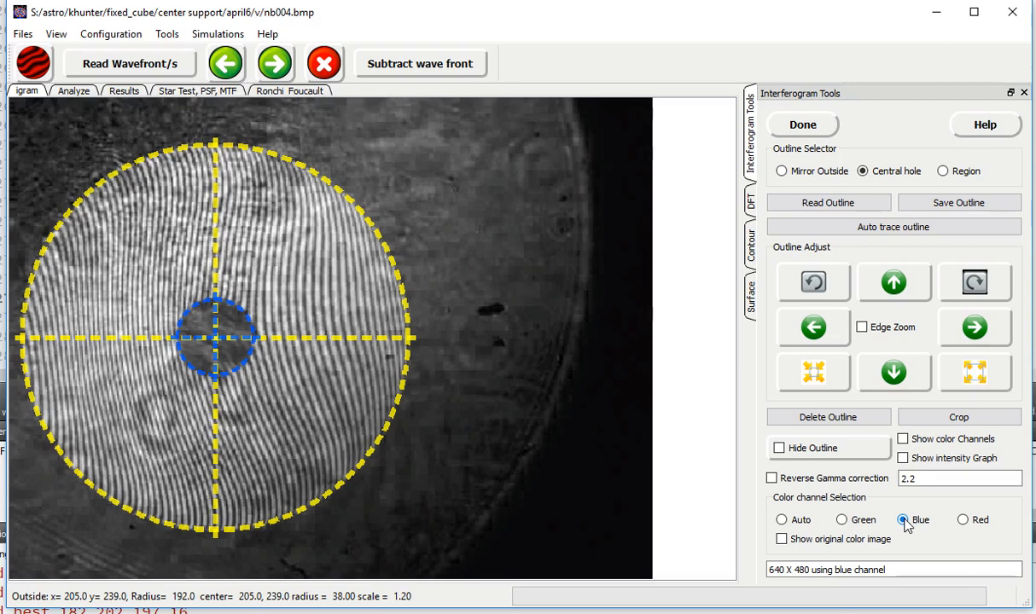
left_click(964, 521)
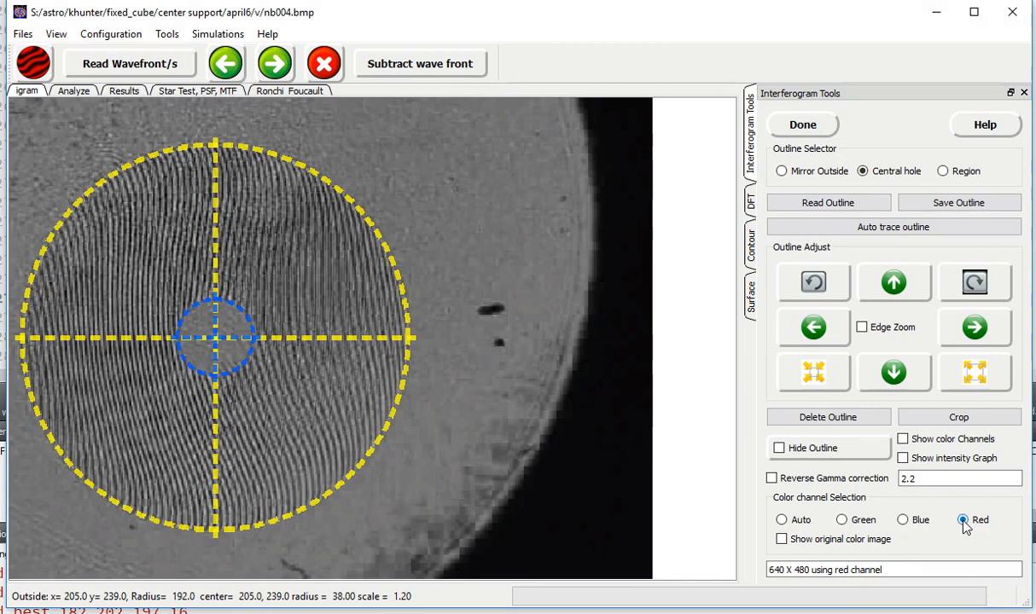
left_click(782, 521)
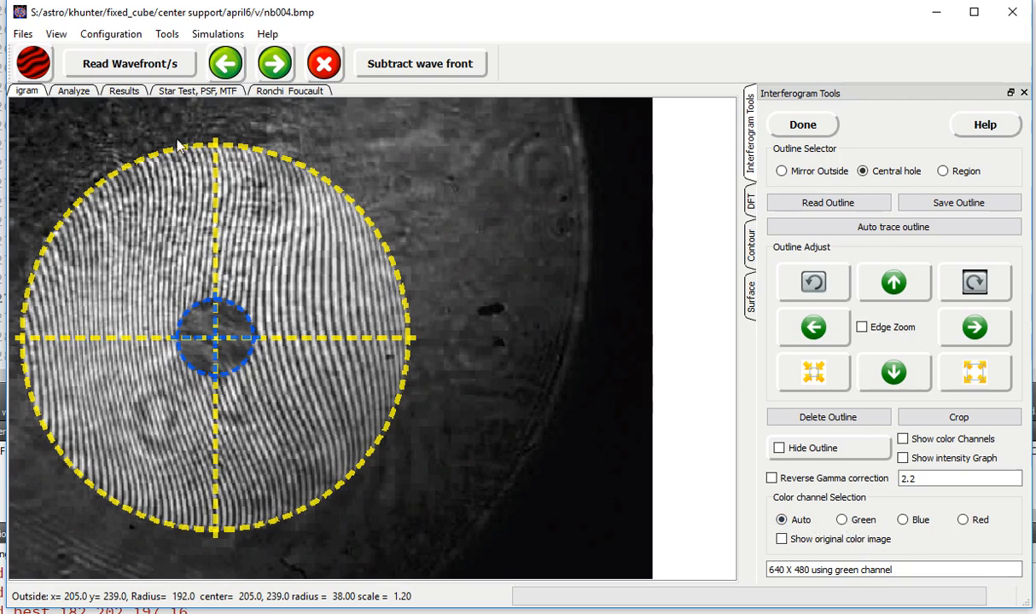
Open the DFT analysis view for the outlined interferogram.
left_click(77, 91)
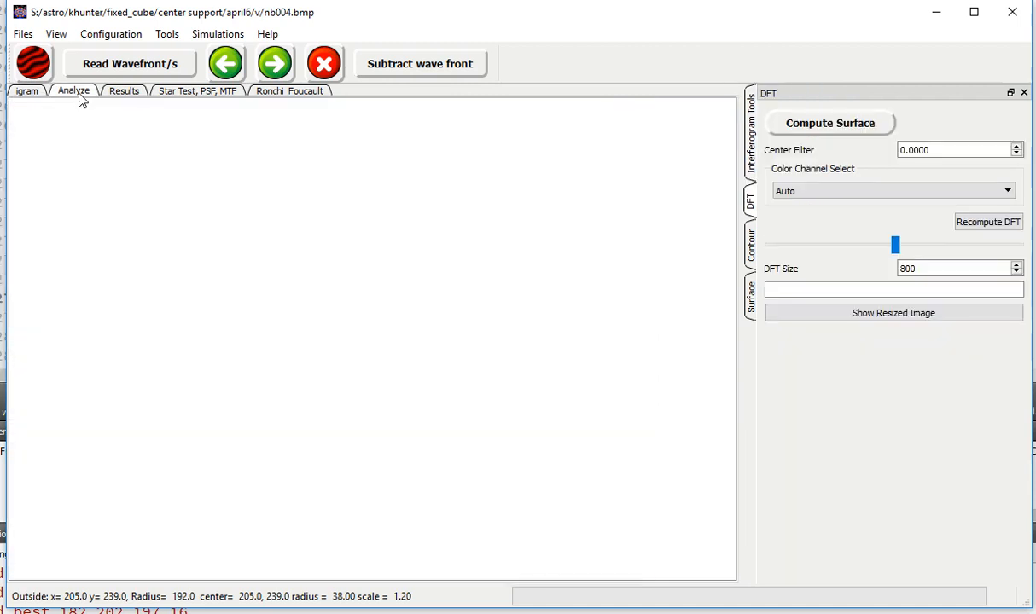